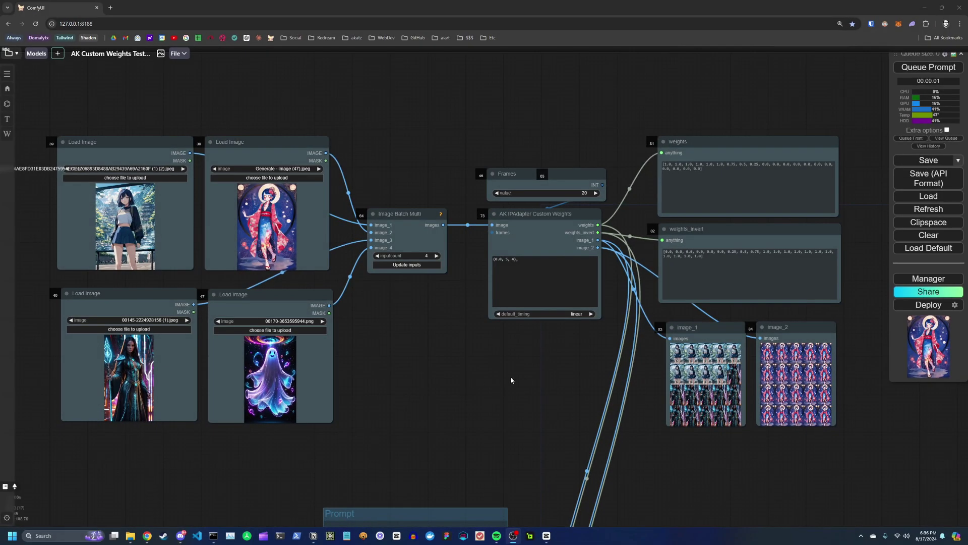
- Zoom in and out around the IPAdapter Weights group and its mask preview
scroll(567, 358, "up", 2)
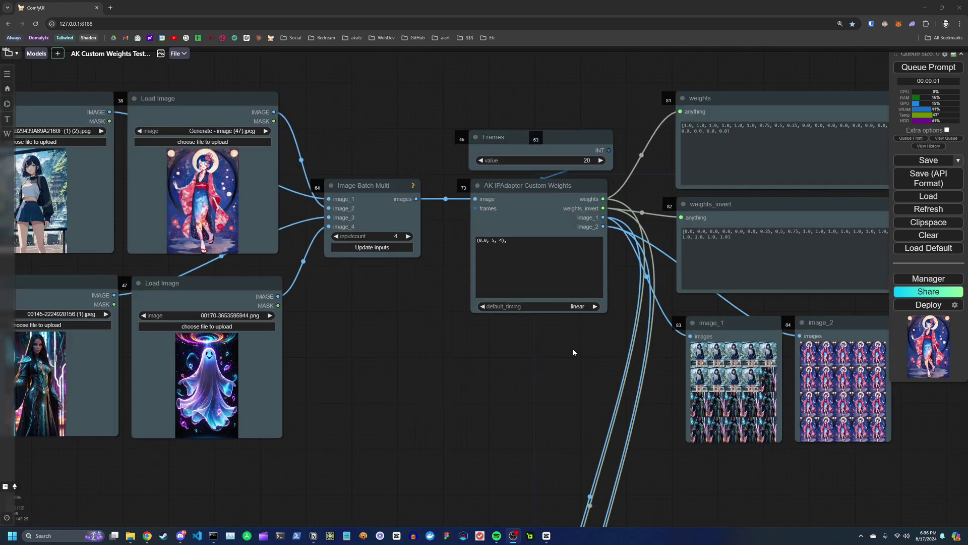
scroll(561, 298, "up", 2)
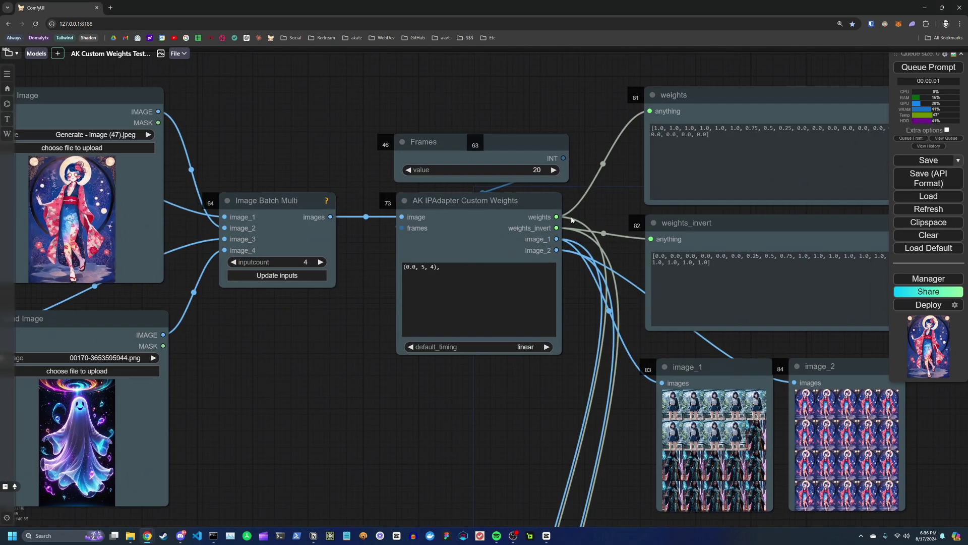
scroll(580, 220, "down", 3)
scroll(461, 317, "down", 1)
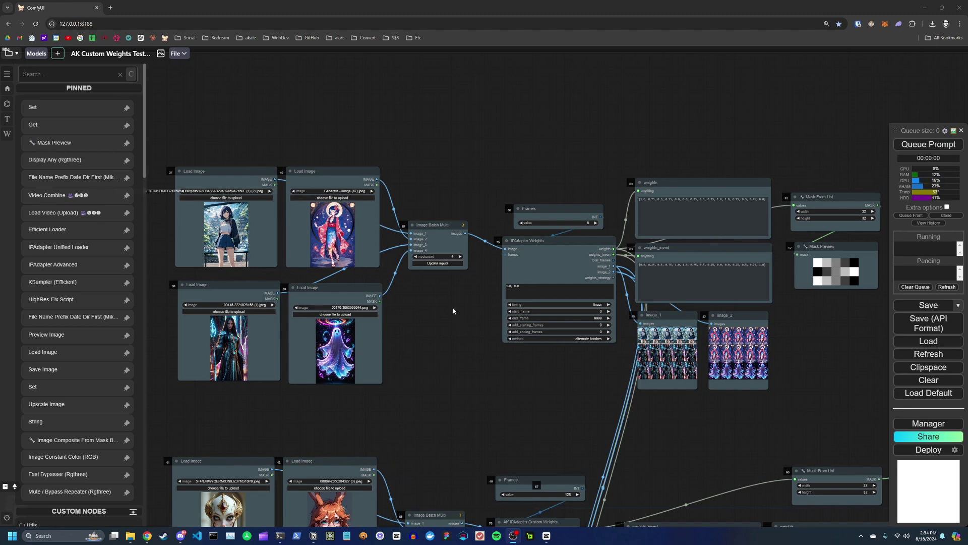
scroll(453, 311, "up", 1)
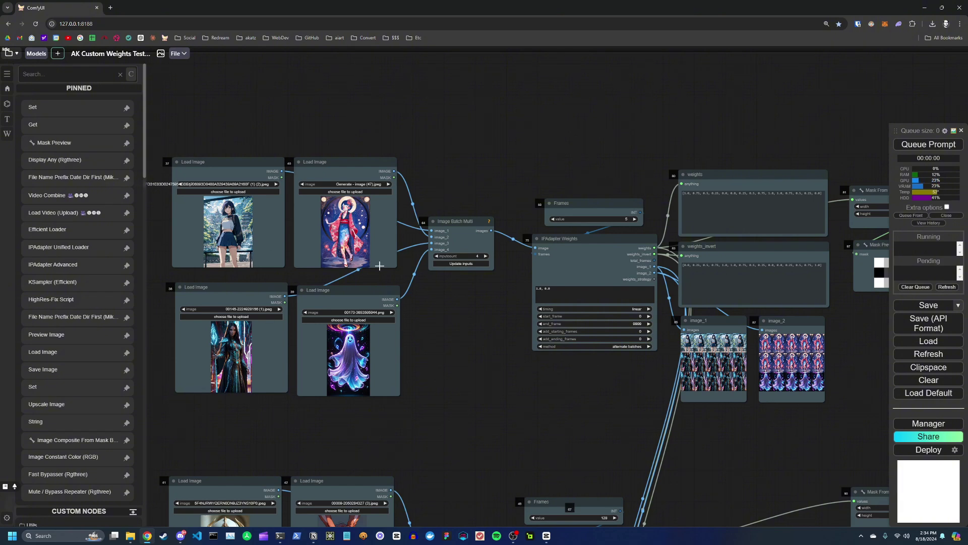
left_click_drag(459, 301, 481, 306)
scroll(499, 321, "up", 4)
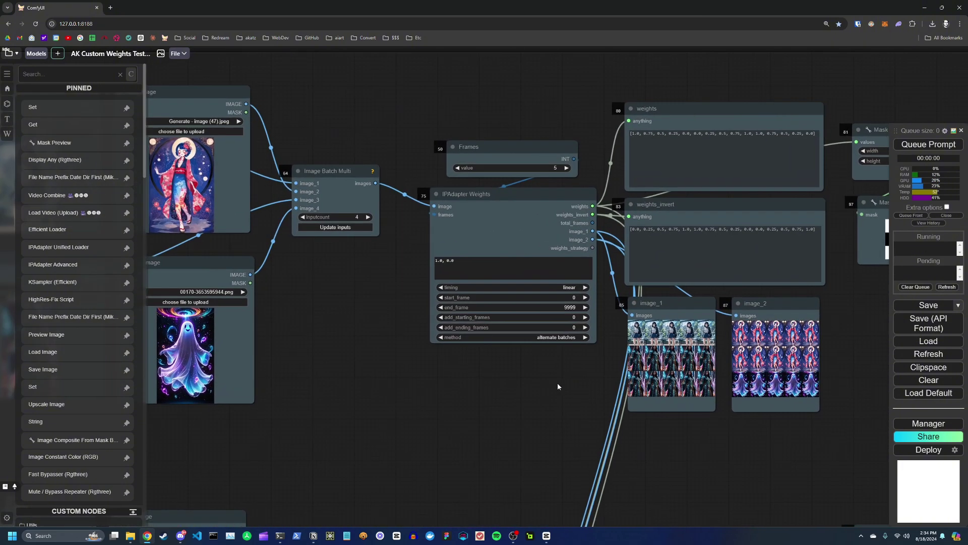
left_click_drag(532, 381, 435, 380)
scroll(407, 385, "down", 2)
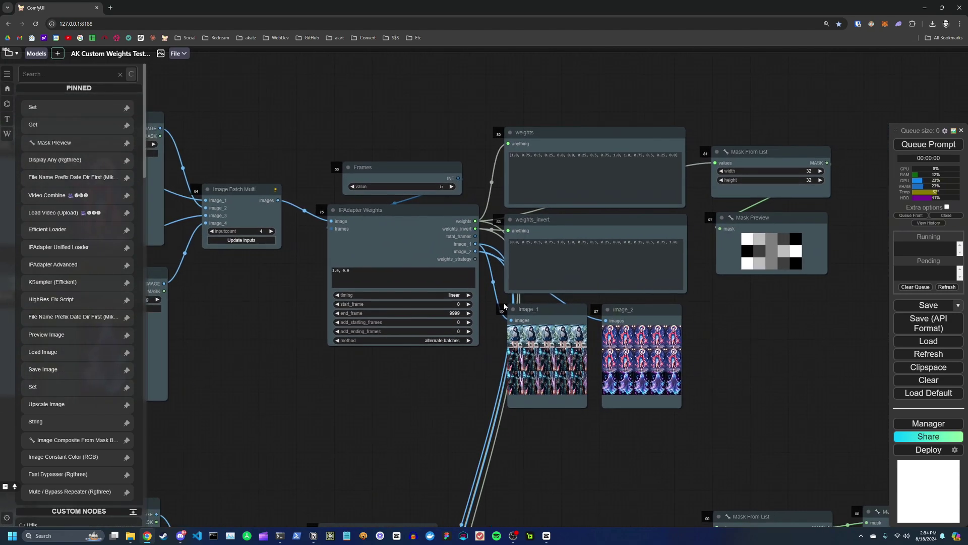
scroll(504, 306, "up", 2)
left_click_drag(455, 339, 386, 316)
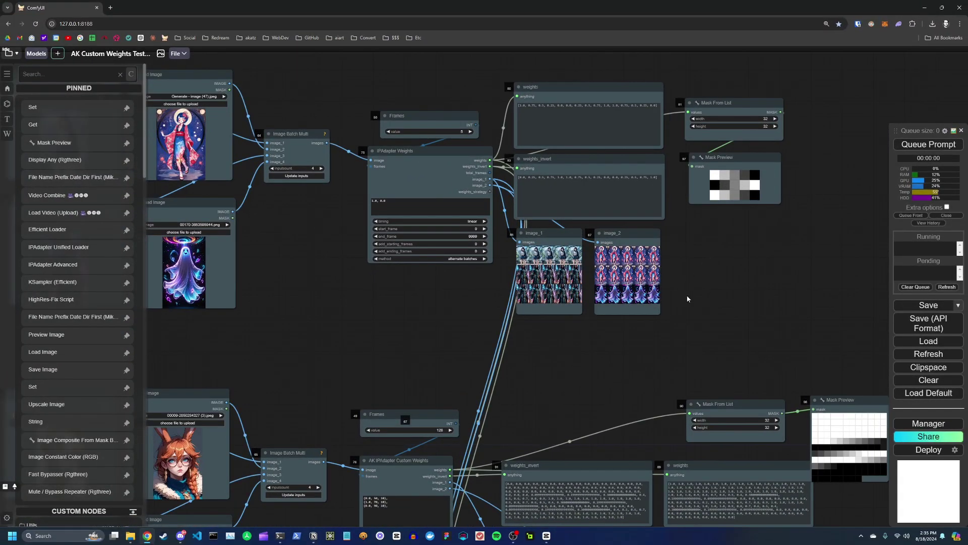
- Zoom through the image_1/image_2 previews, then pan and zoom onto the AK IPAdapter Custom Weights group
scroll(701, 277, "up", 3)
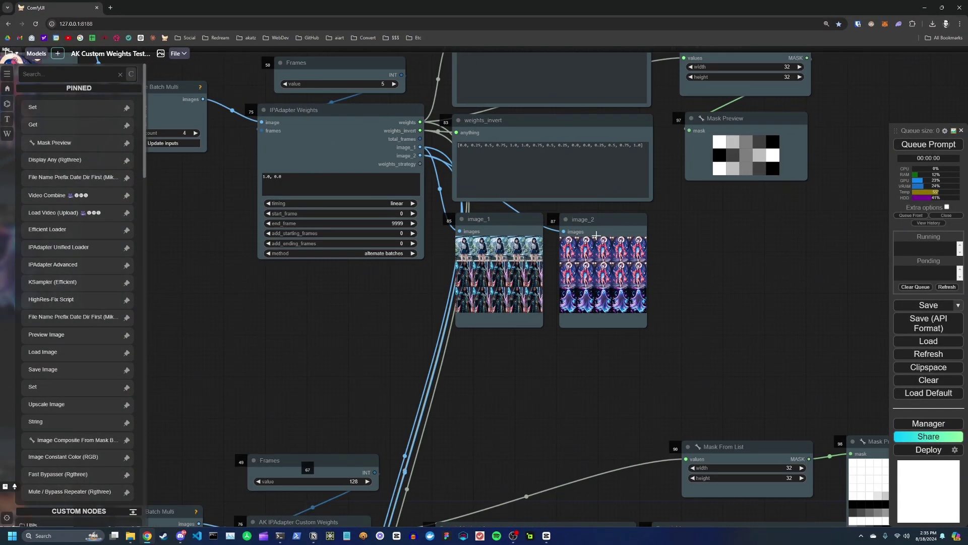
scroll(681, 282, "up", 3)
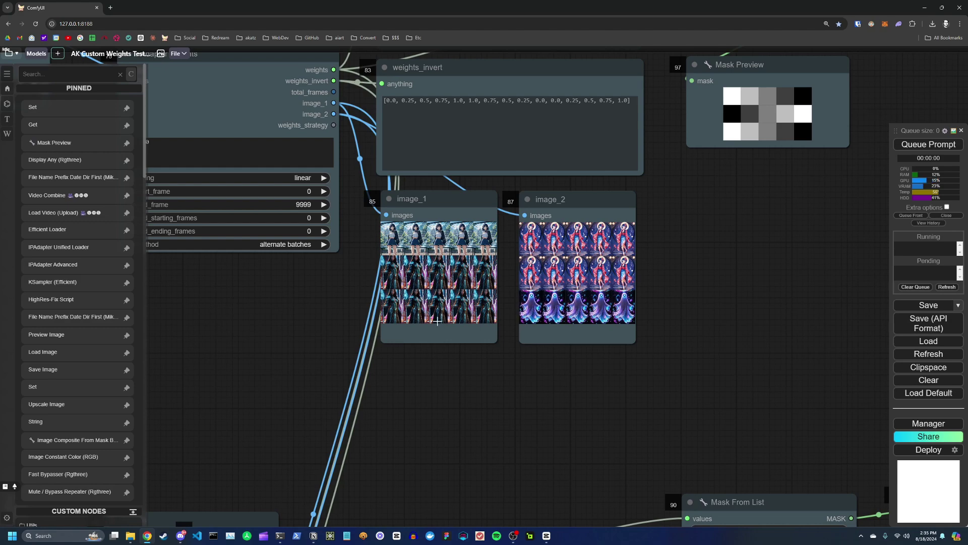
scroll(587, 323, "down", 3)
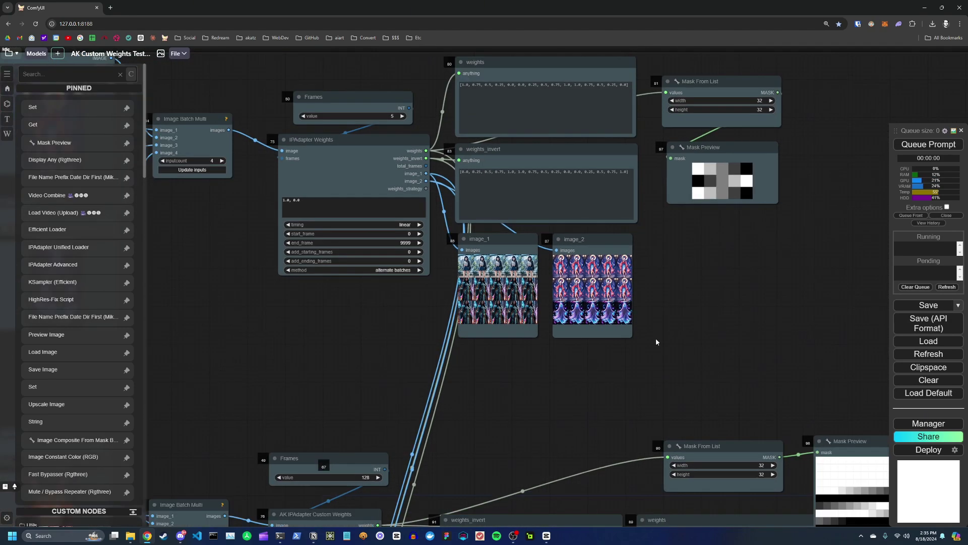
scroll(658, 339, "up", 3)
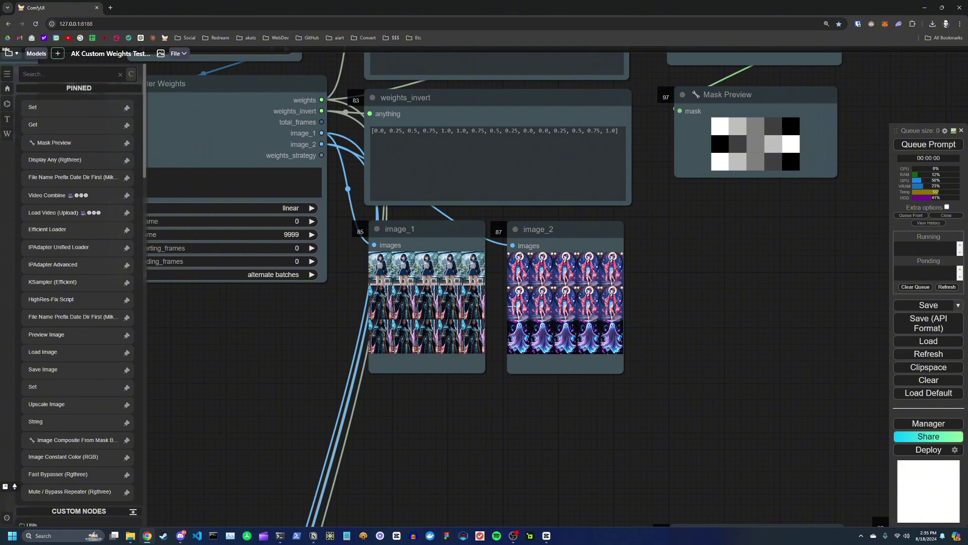
scroll(700, 320, "down", 5)
scroll(705, 292, "down", 2)
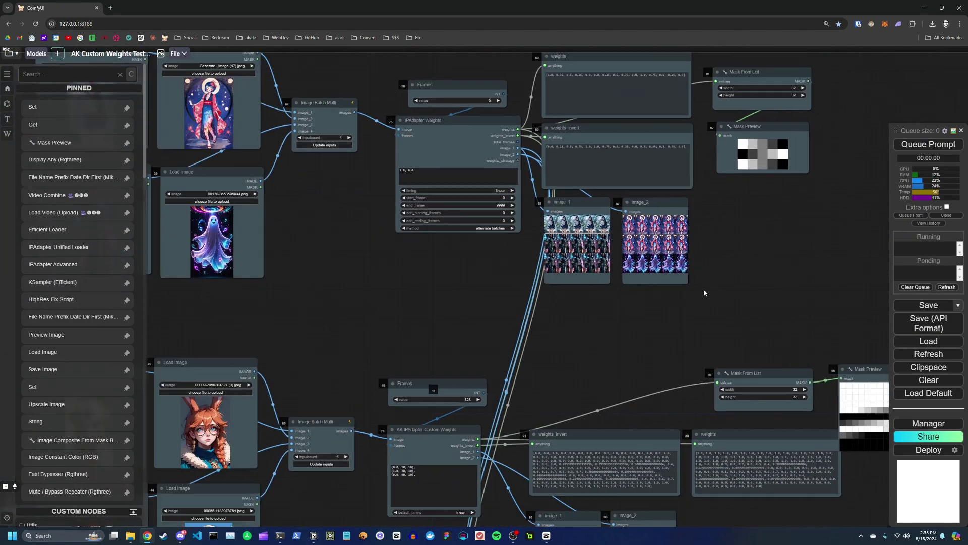
left_click_drag(601, 358, 631, 255)
scroll(640, 217, "up", 2)
scroll(641, 217, "up", 2)
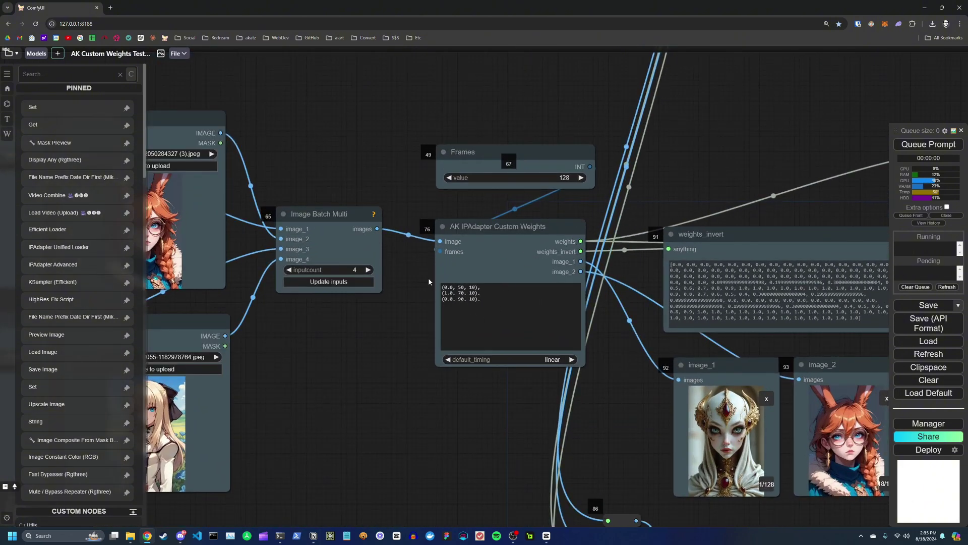
scroll(423, 287, "up", 3)
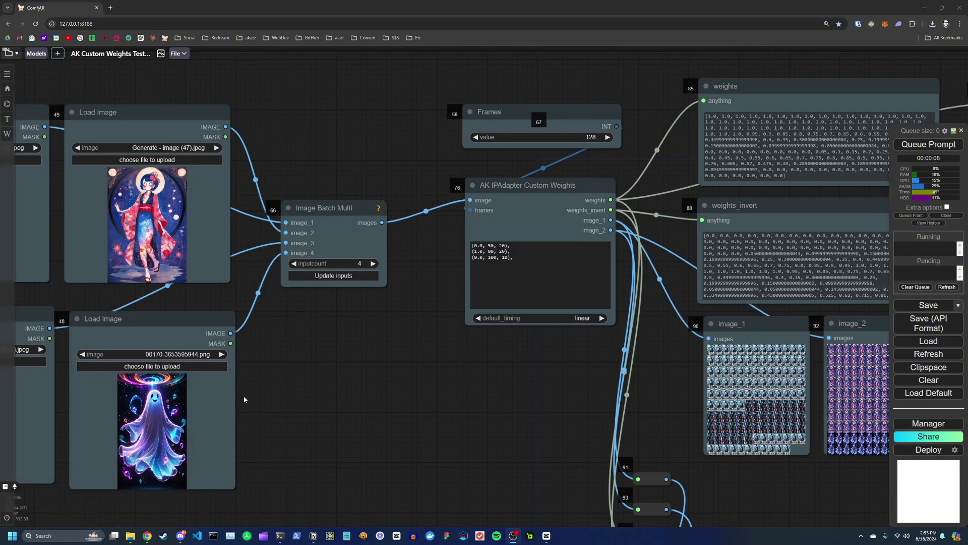
- Pan across the four Load Image loaders, then zoom onto the weights outputs and the schedule text
left_click_drag(287, 390, 505, 302)
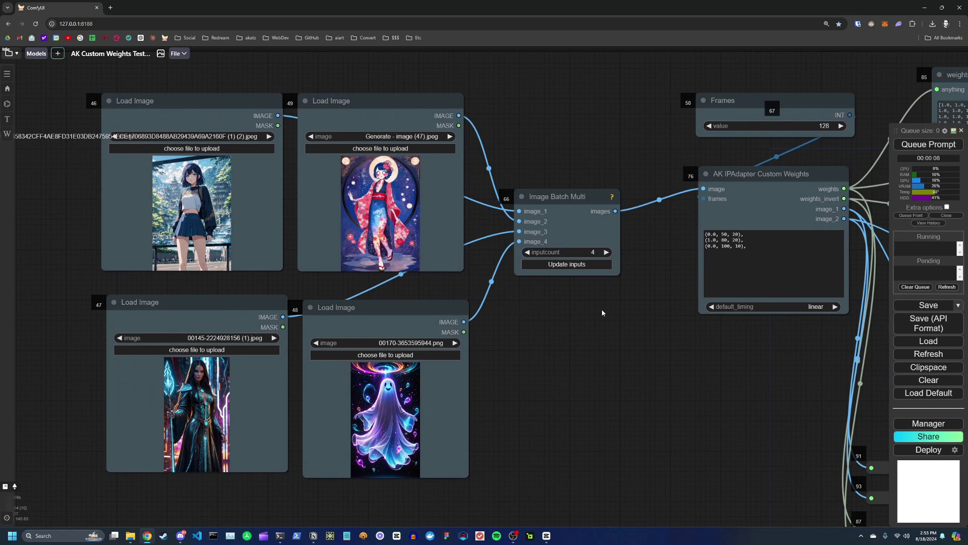
left_click_drag(601, 309, 474, 343)
scroll(382, 256, "up", 4)
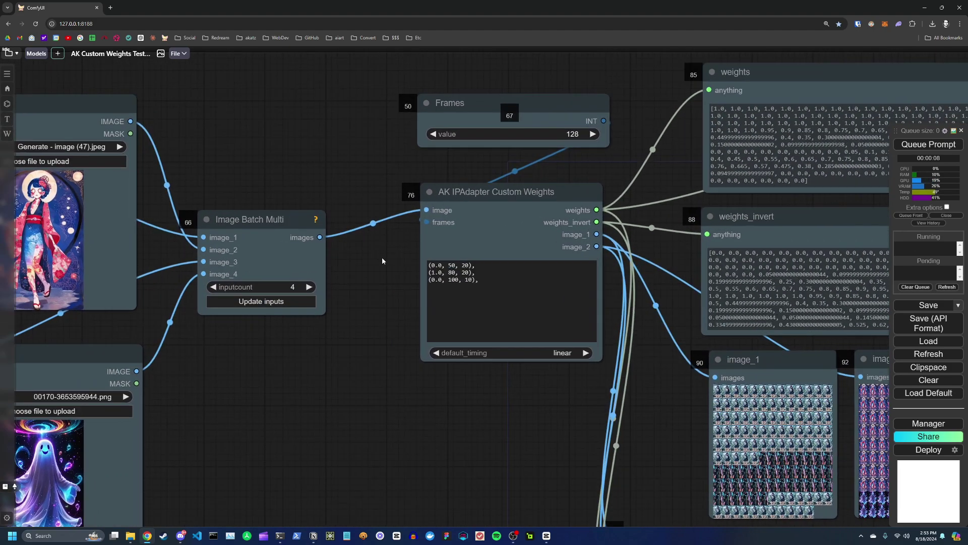
scroll(316, 325, "up", 3)
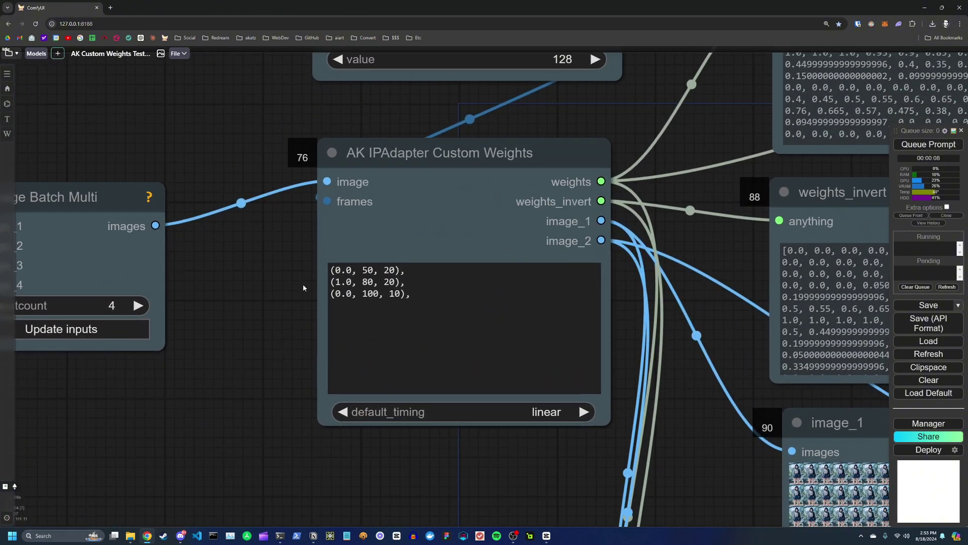
scroll(298, 285, "up", 1)
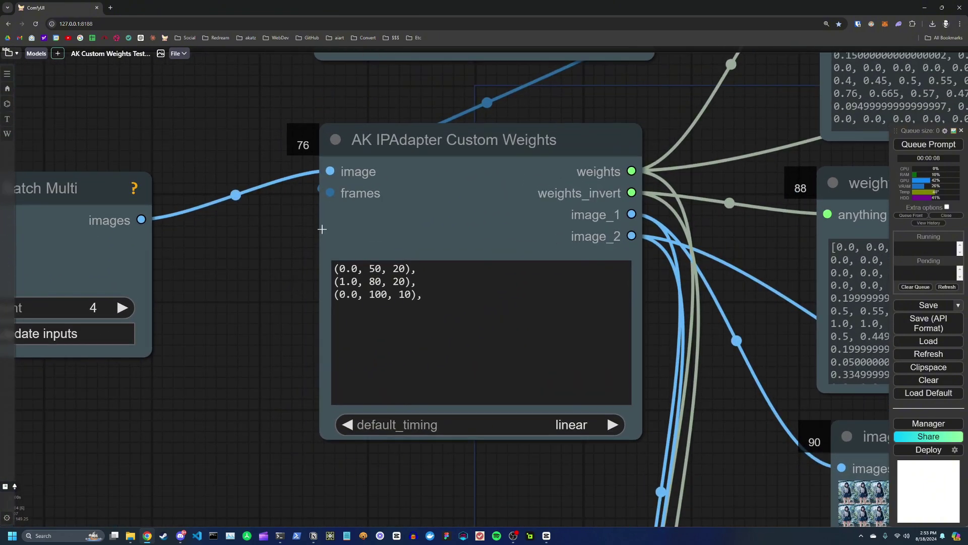
scroll(289, 291, "down", 2)
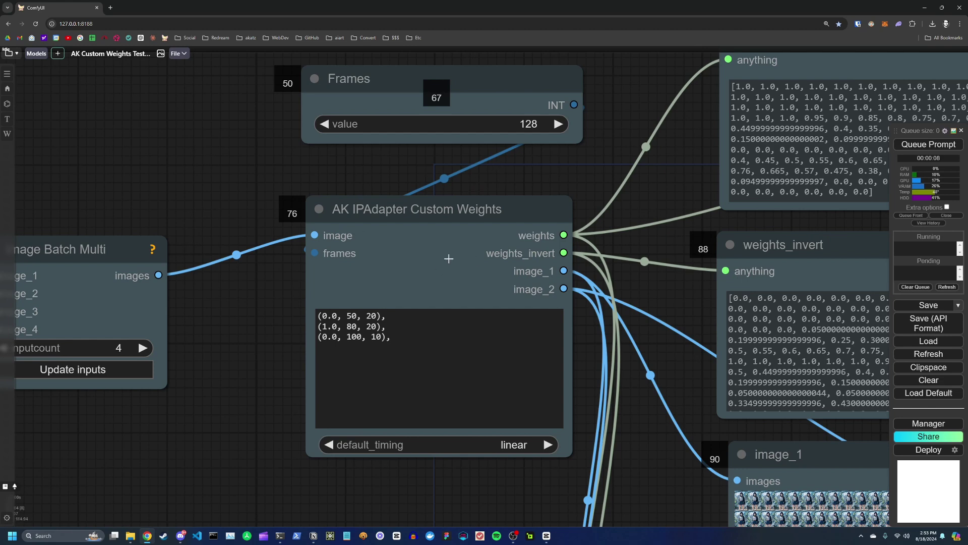
scroll(285, 295, "up", 2)
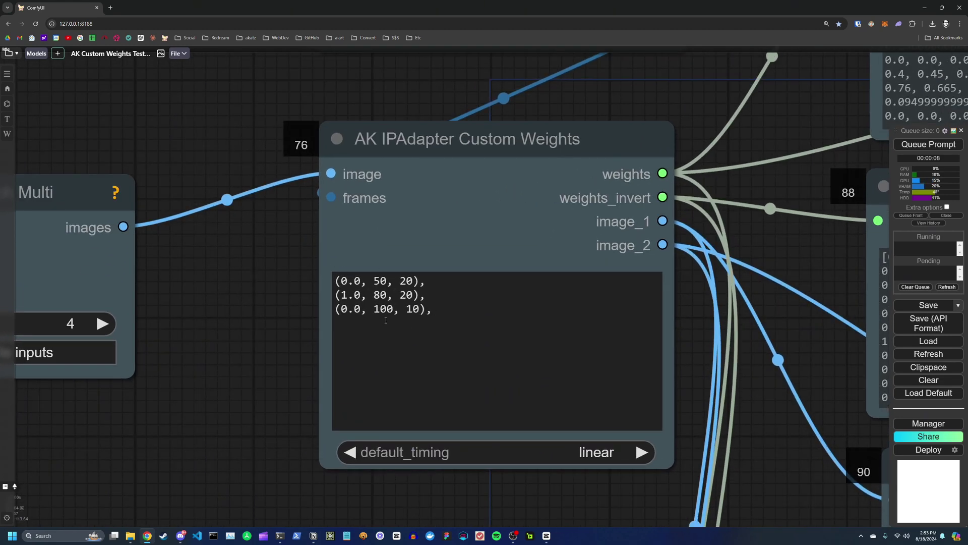
- Highlight line one's frame 50, weight 0.0 and 20-frame duration, saving the workflow
double_click(381, 281)
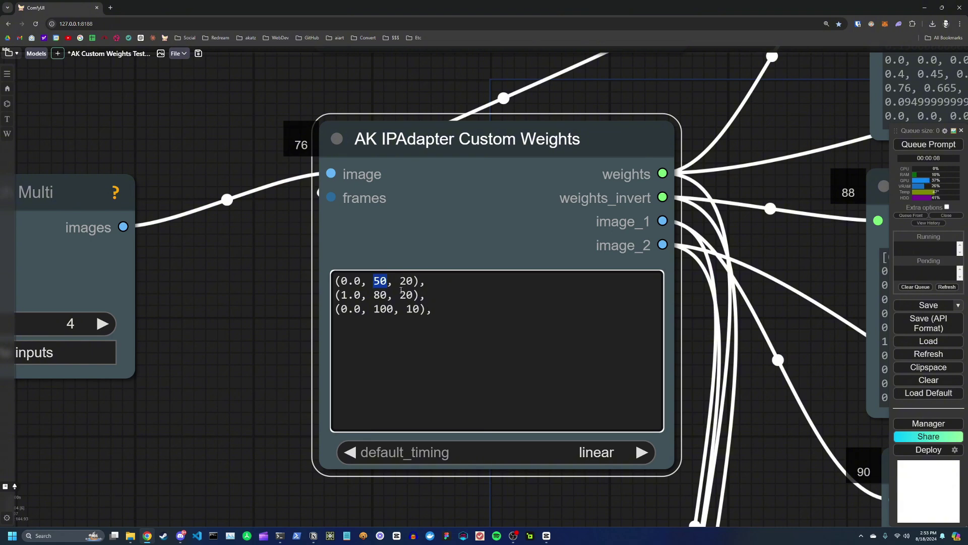
key("ctrl+s")
left_click_drag(362, 281, 342, 281)
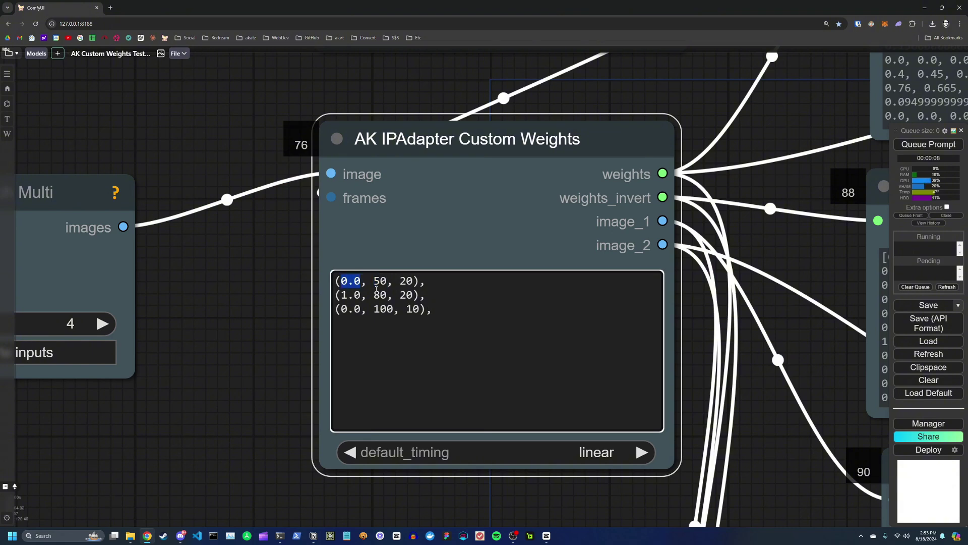
double_click(406, 281)
left_click(439, 281)
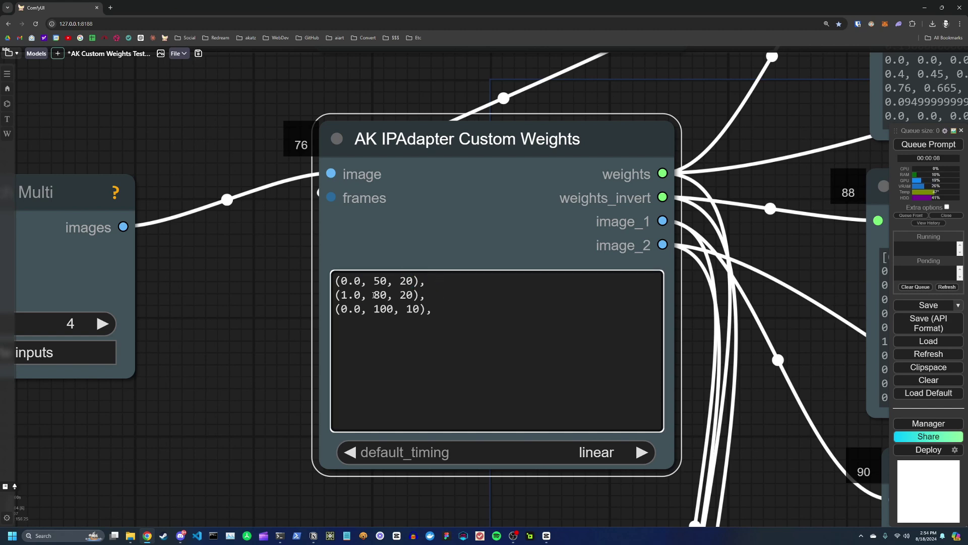
- Highlight line two's frame 80, weight 1.0 and duration 20, saving the workflow
double_click(374, 294)
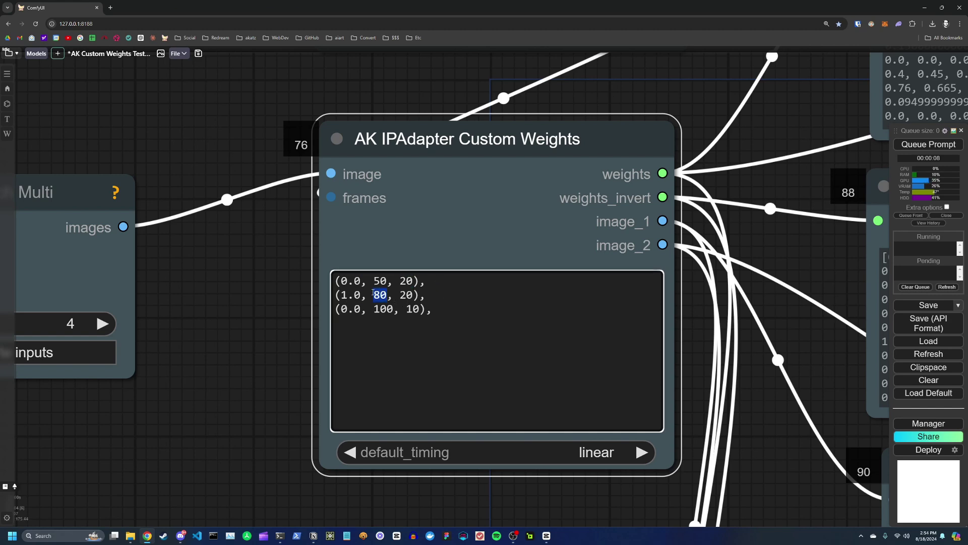
double_click(351, 295)
key("ctrl+s")
double_click(406, 295)
key("Right")
- Highlight line three's frame 100, weight 0.0 and duration 10, then save the workflow
double_click(378, 310)
double_click(359, 309)
key("Left")
double_click(412, 309)
left_click(431, 310)
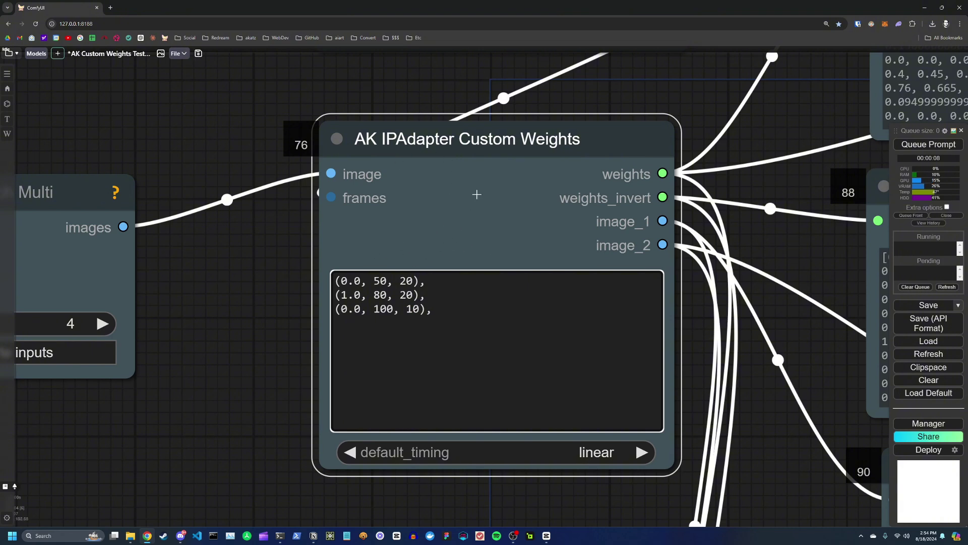
key("ctrl+s")
- Pan and zoom across the weights and weights_invert lists, then the image_1 and image_2 batches
scroll(301, 331, "down", 7)
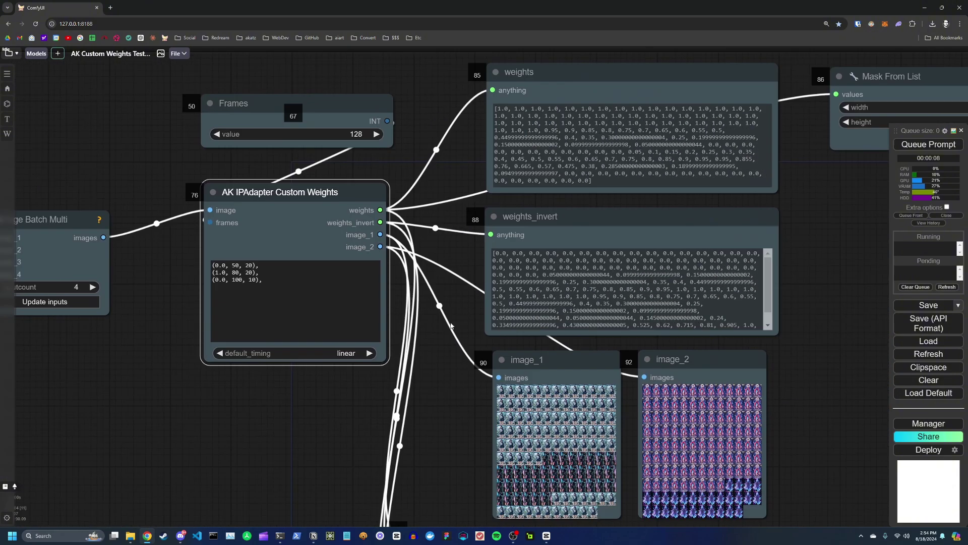
left_click_drag(451, 326, 306, 302)
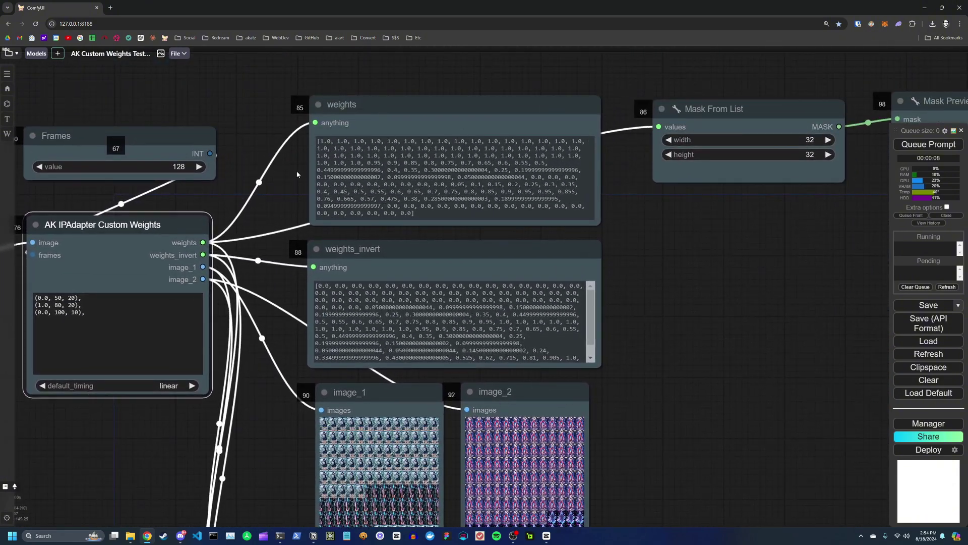
scroll(462, 135, "up", 4)
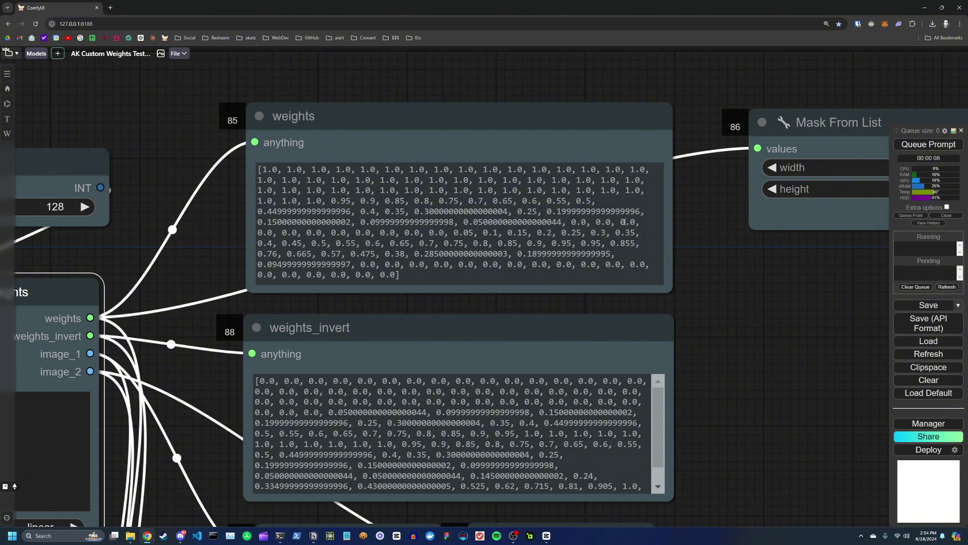
scroll(421, 234, "down", 3)
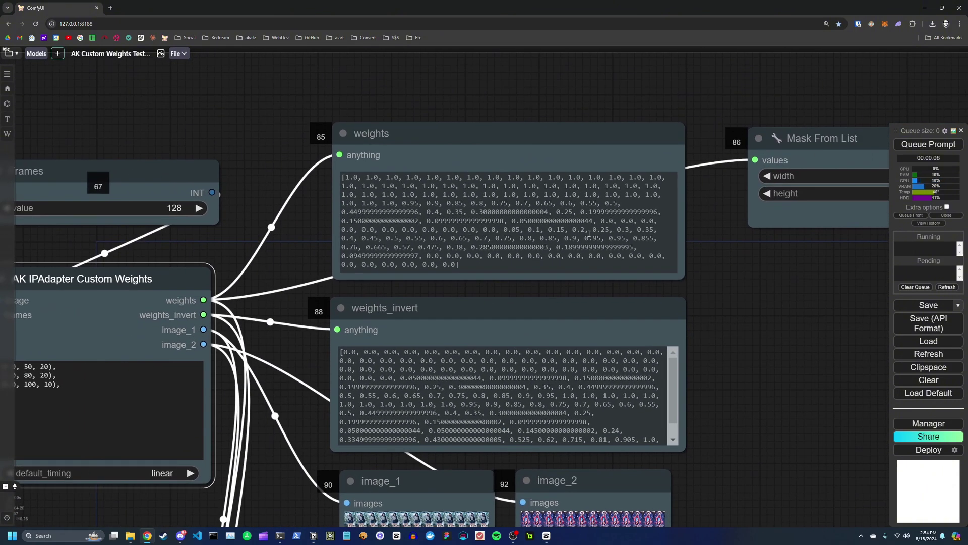
scroll(292, 282, "down", 3)
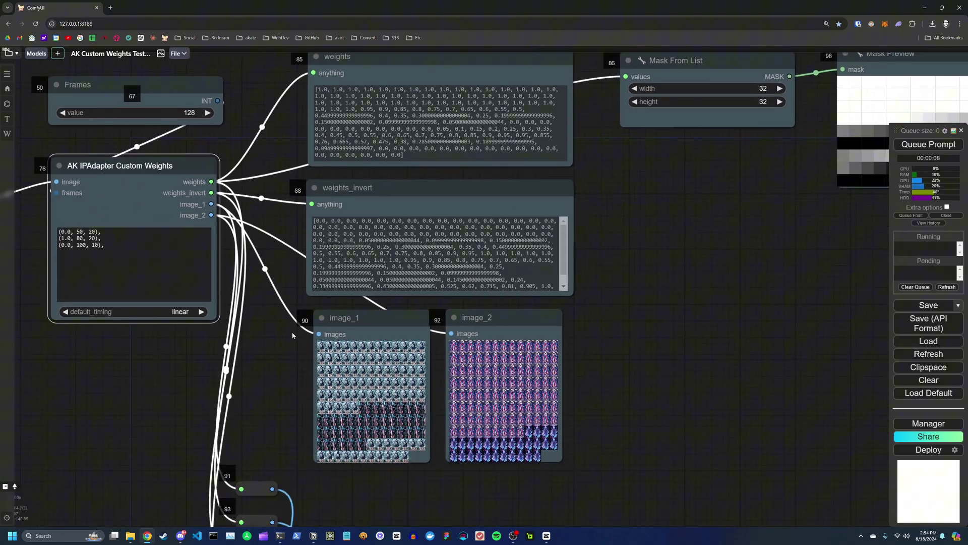
scroll(286, 292, "up", 2)
scroll(229, 290, "up", 3)
left_click_drag(287, 292, 210, 292)
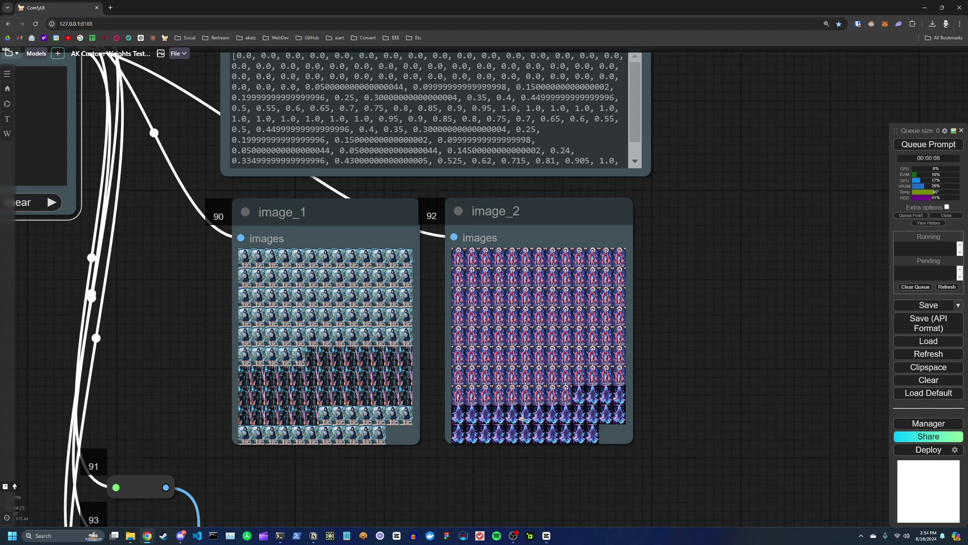
scroll(553, 426, "down", 6)
- Pan left and zoom in on the Mask Preview's grid of grey weight values
left_click_drag(569, 341, 396, 328)
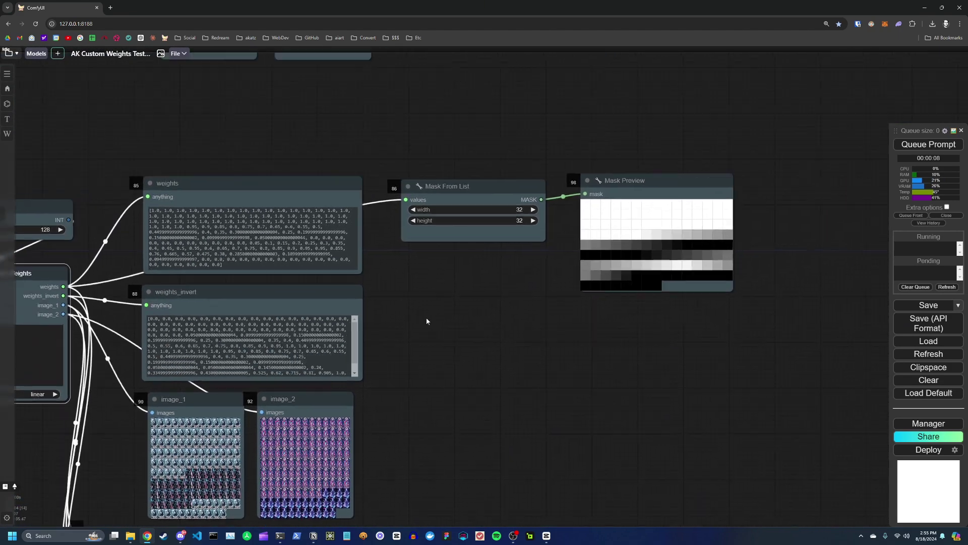
scroll(469, 331, "up", 2)
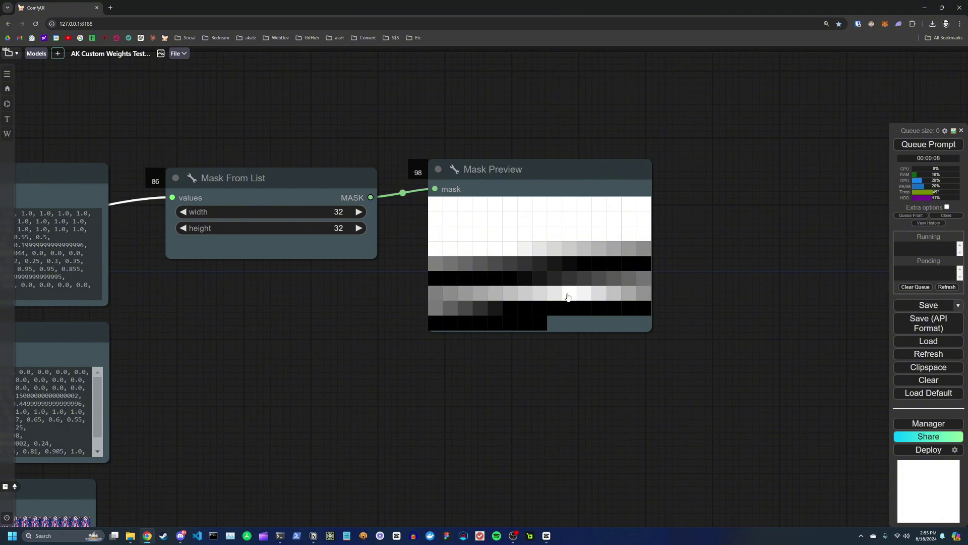
scroll(450, 392, "down", 3)
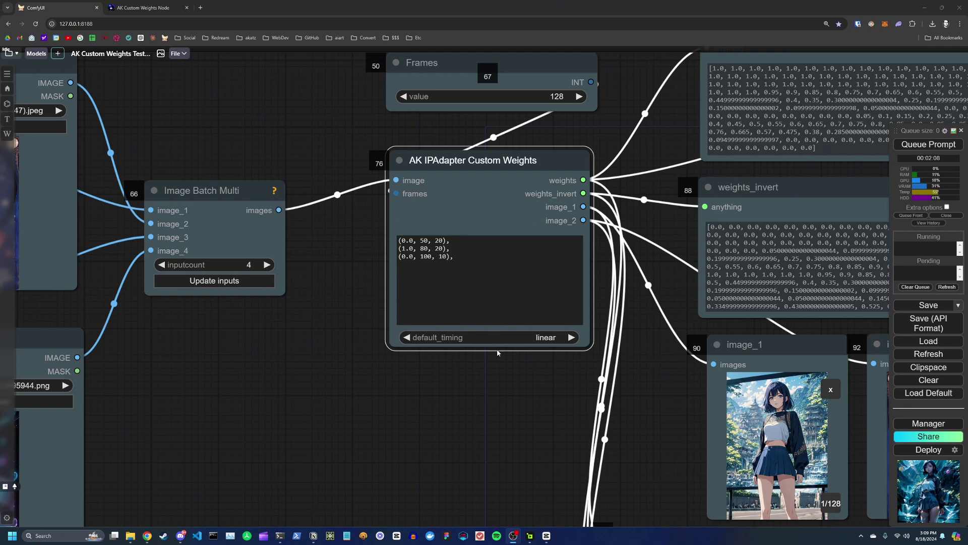
- Keep default_timing linear and append ease_in, ease_in_out and ease_out to the three schedule lines
left_click(536, 343)
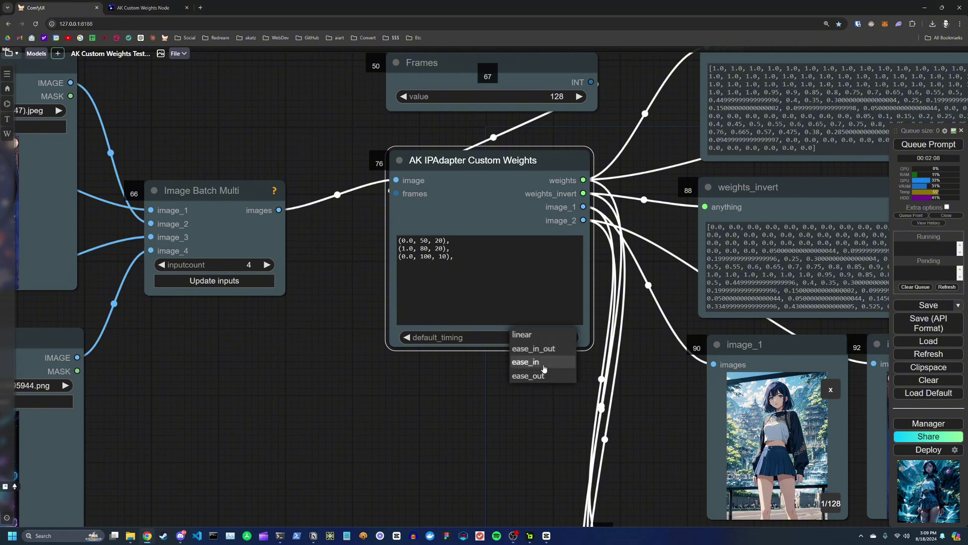
left_click(497, 378)
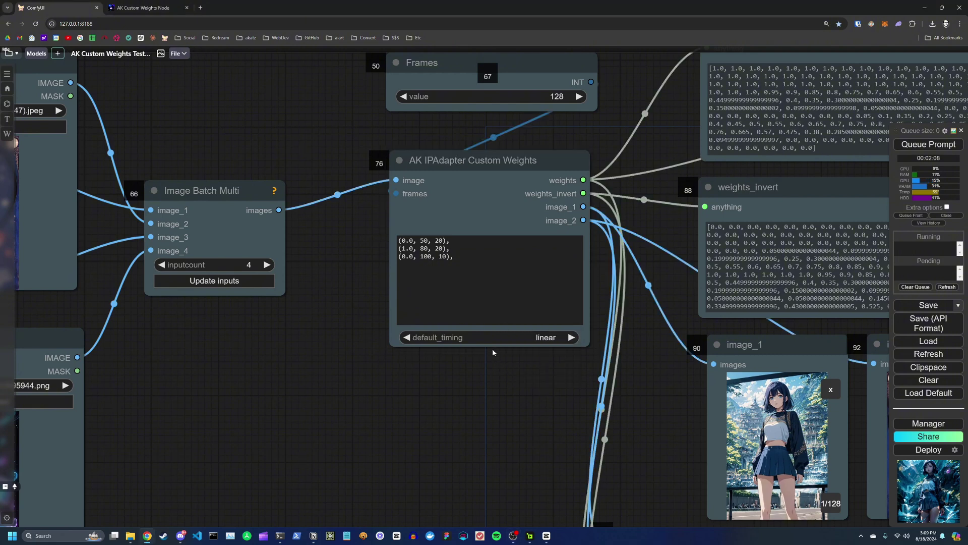
left_click(444, 242)
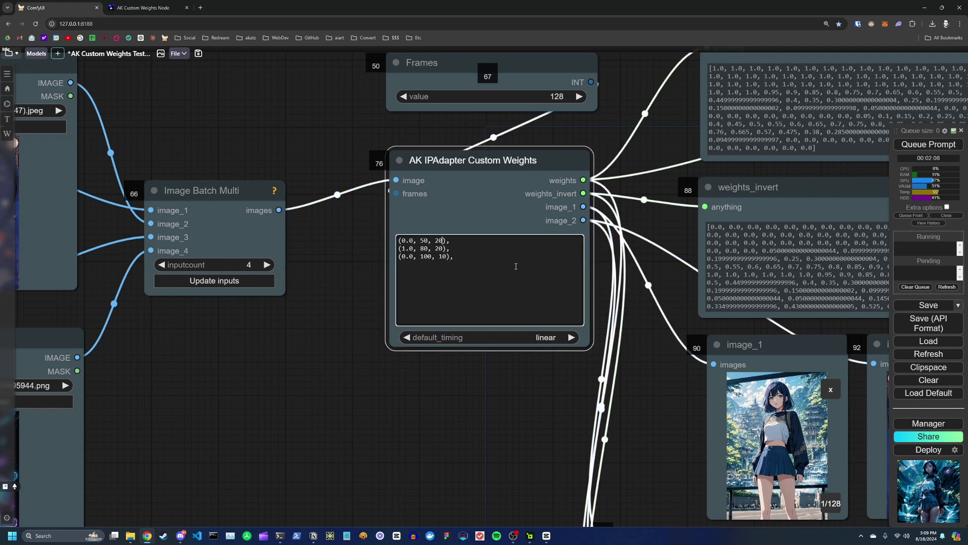
type(", ease_in")
key("Down")
type(", ease_i")
type("eas")
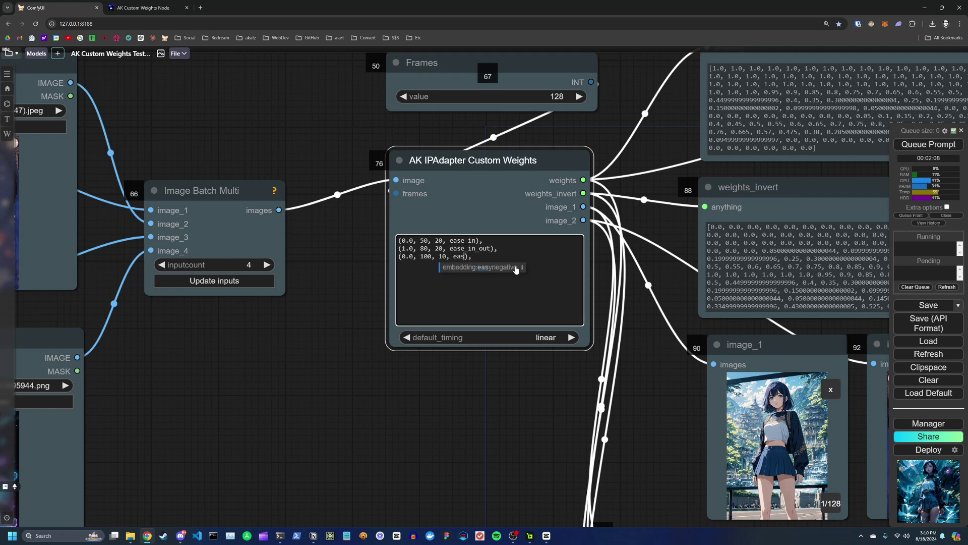
type("e_out")
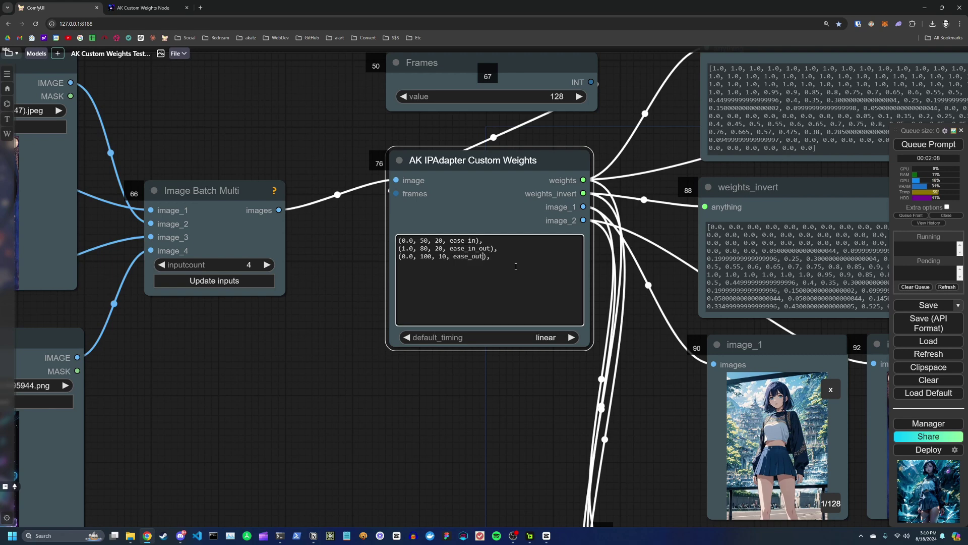
left_click(361, 273)
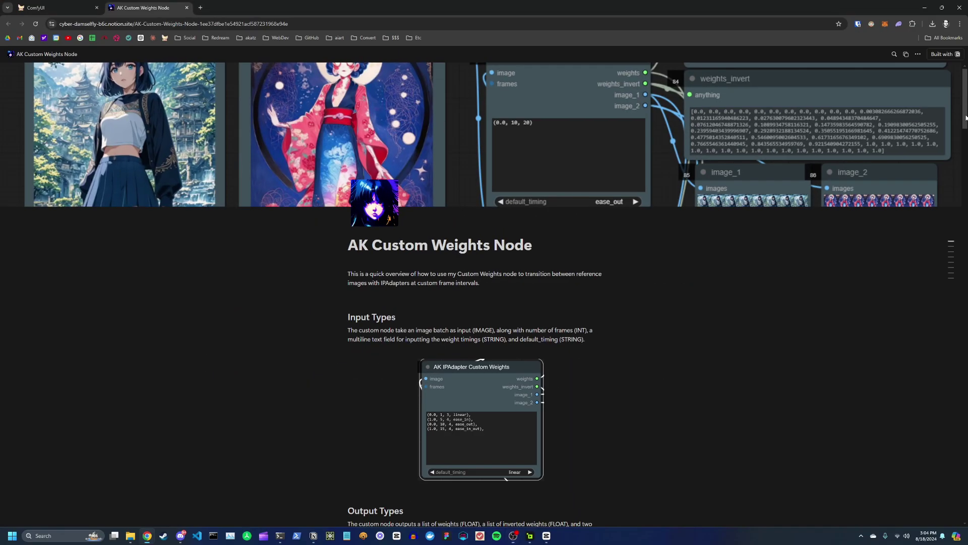
- Scroll the Notion docs page down to the Easing Functions curve comparison
scroll(965, 150, "down", 5)
left_click_drag(965, 149, 957, 240)
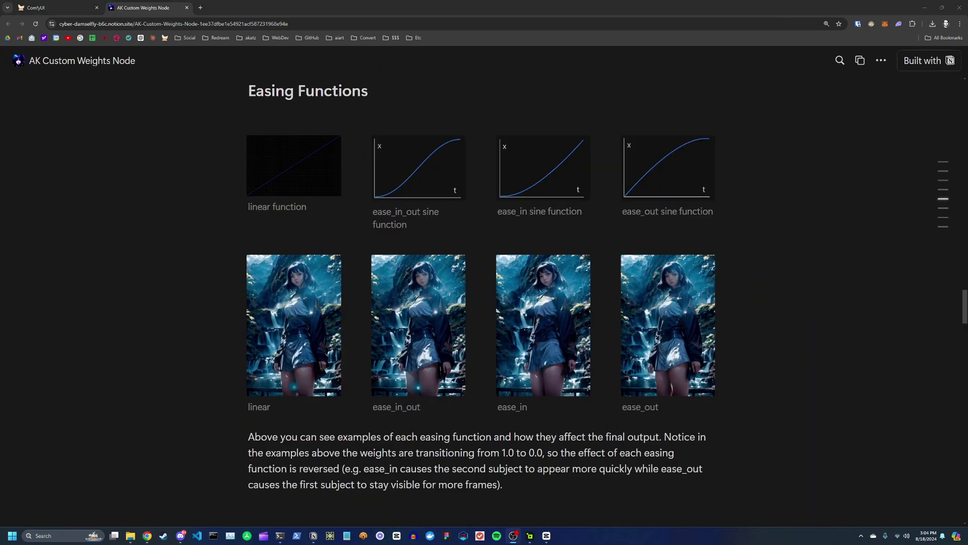